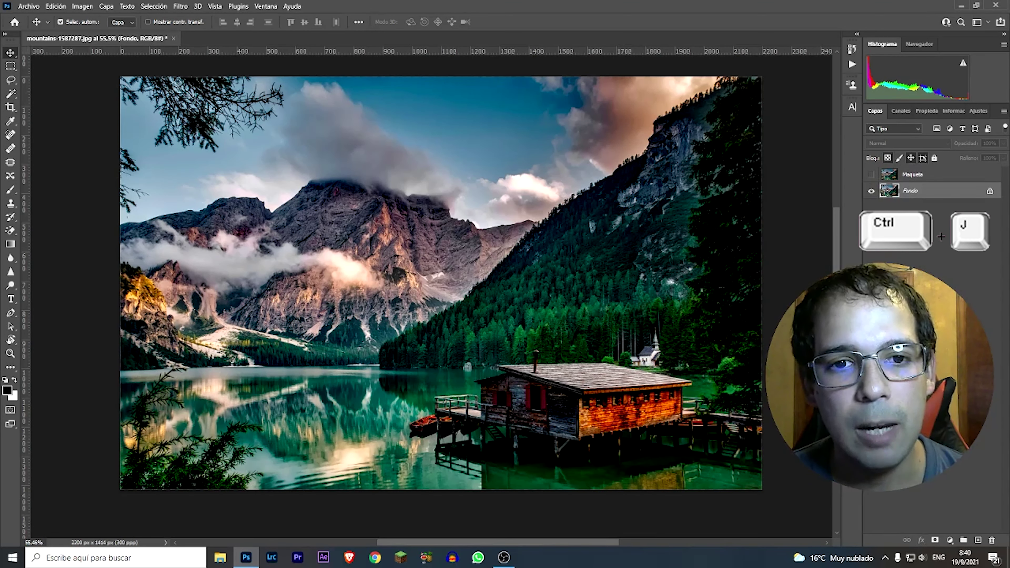
# - Duplicate the background layer with Ctrl+J and name the copy 'Maqueta 2'
pyautogui.hotkey('ctrl', 'j')
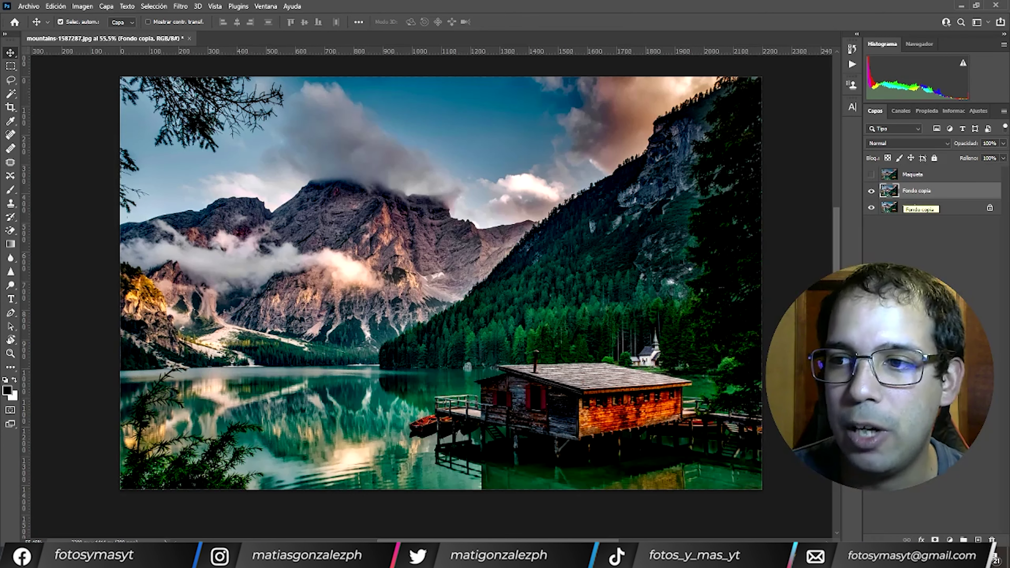
pyautogui.doubleClick(917, 191)
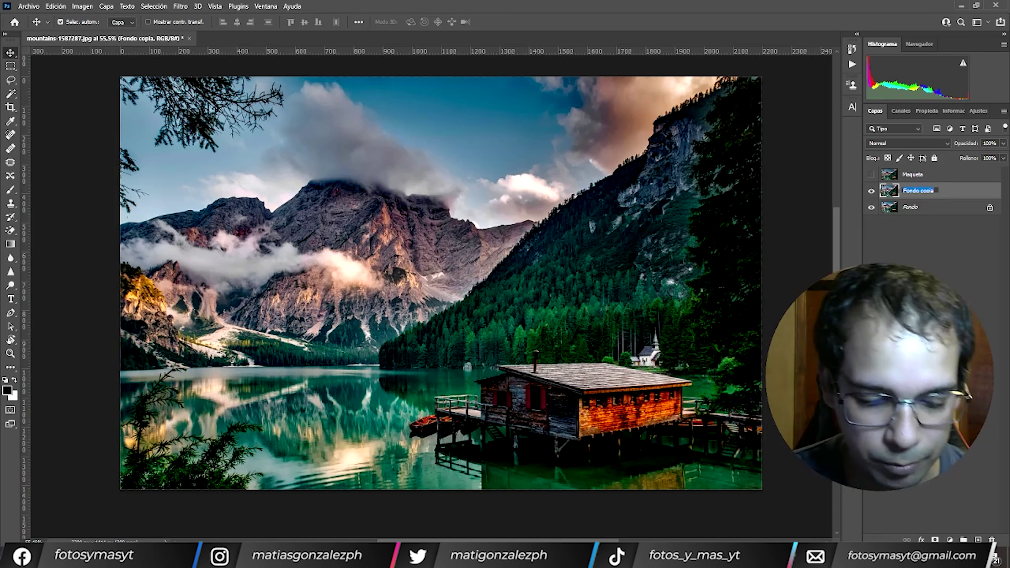
pyautogui.write('Maqueta 2')
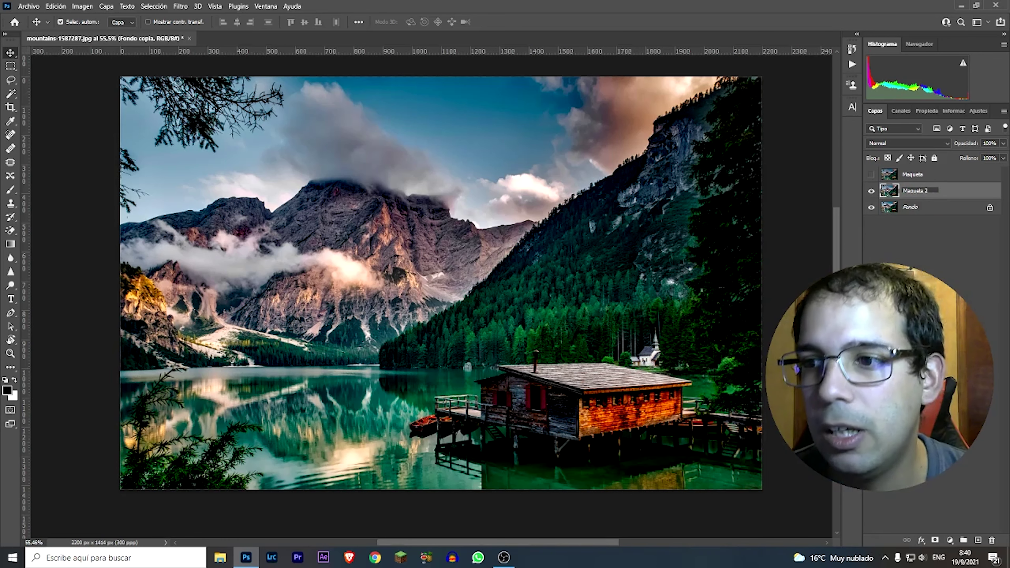
pyautogui.press('Return')
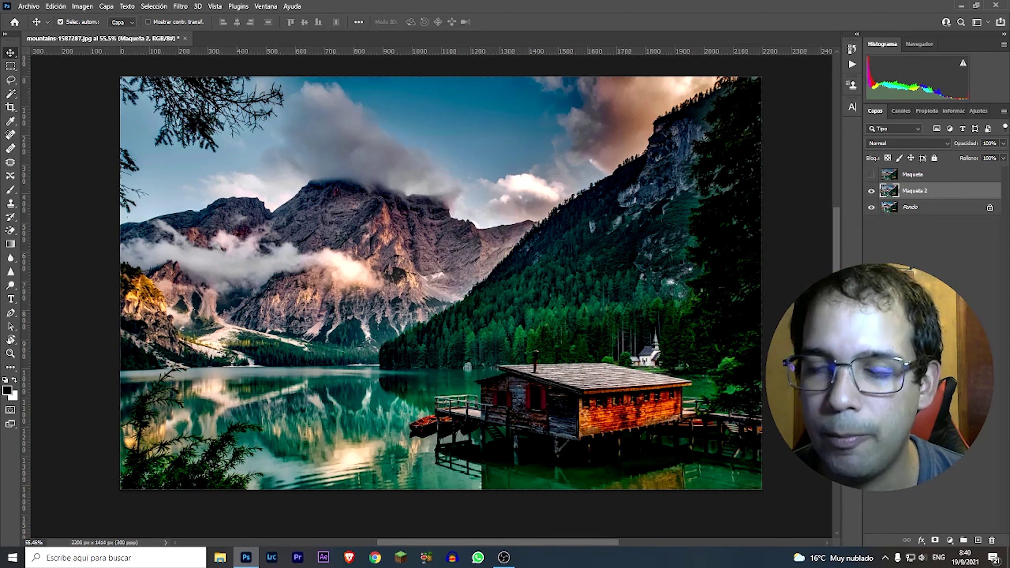
pyautogui.click(180, 6)
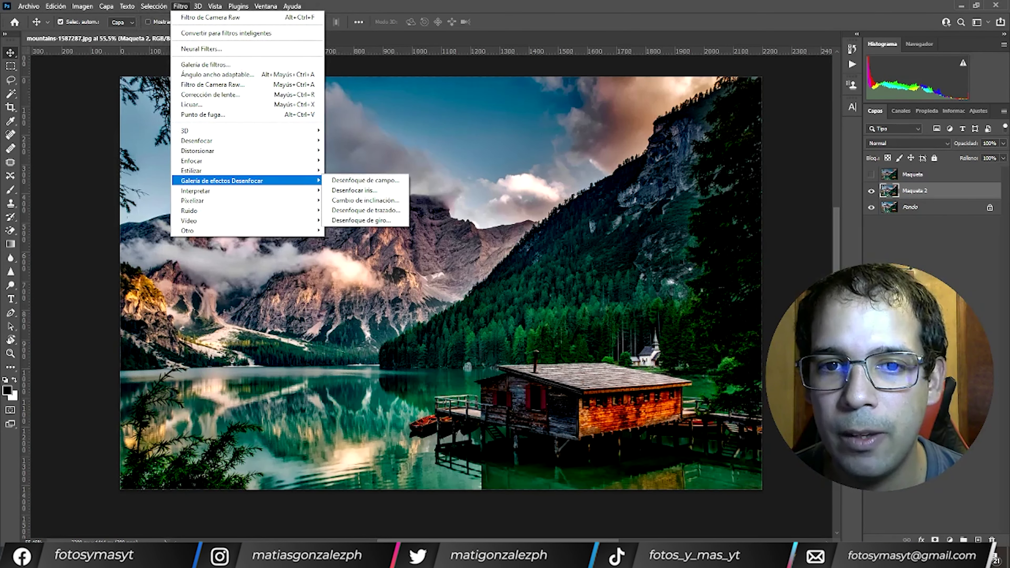
# - Apply Desenfocar > Cambio de inclinación to preview a 15 px tilt-shift blur on Maqueta 2
pyautogui.click(365, 201)
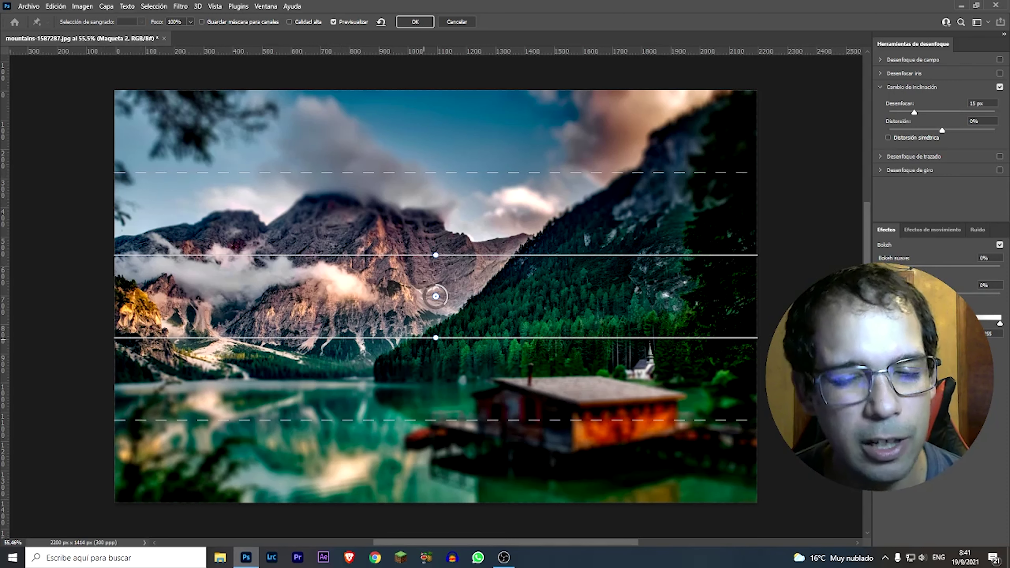
# - Move the tilt-shift pin onto the cabin and tighten the sharp band around the cabin and lakeshore
pyautogui.moveTo(435, 296); pyautogui.dragTo(569, 399)
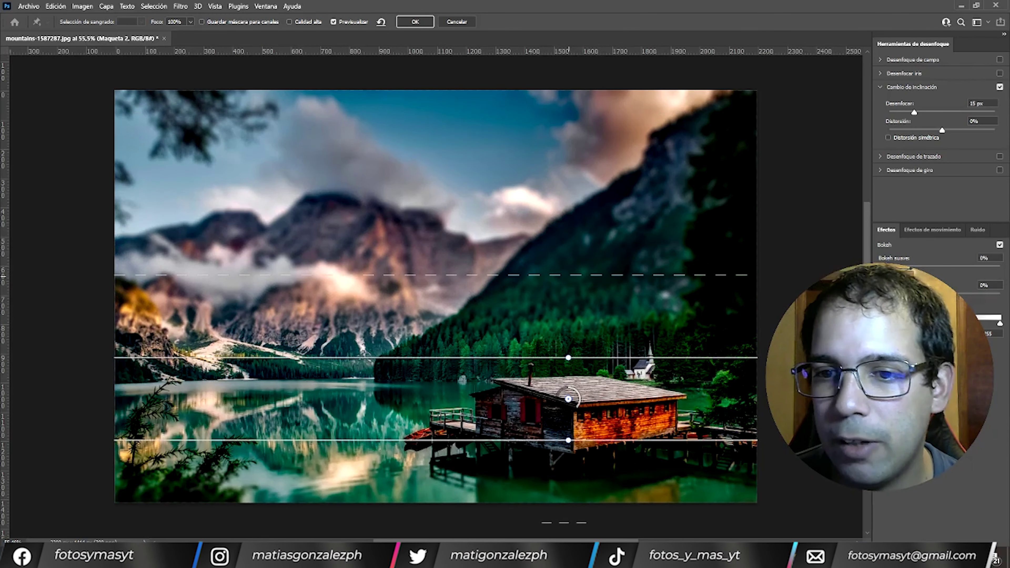
pyautogui.moveTo(567, 274)
pyautogui.mouseDown()
pyautogui.moveTo(572, 155)
pyautogui.moveTo(587, 278)
pyautogui.mouseUp()
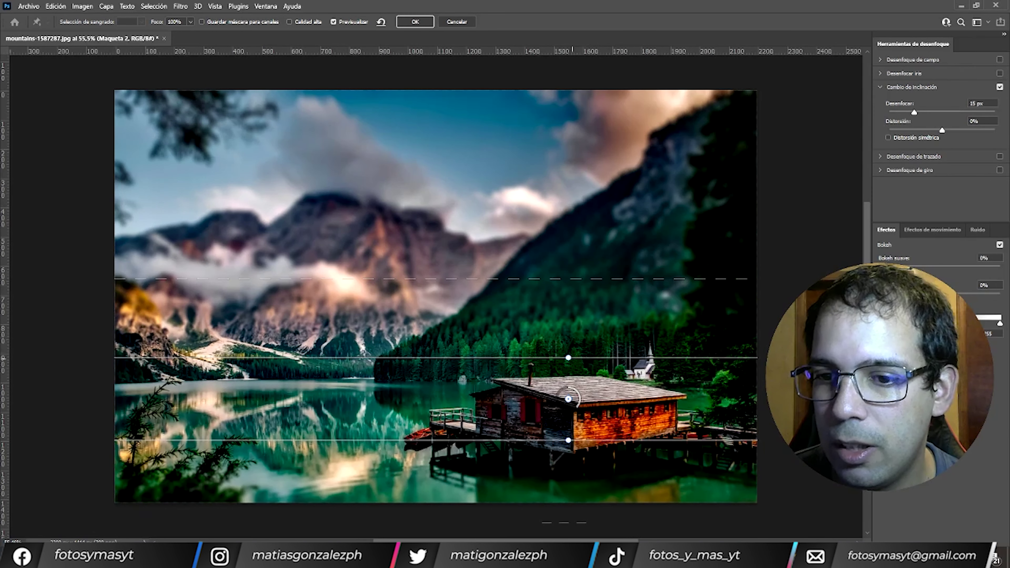
pyautogui.moveTo(585, 358); pyautogui.dragTo(593, 278)
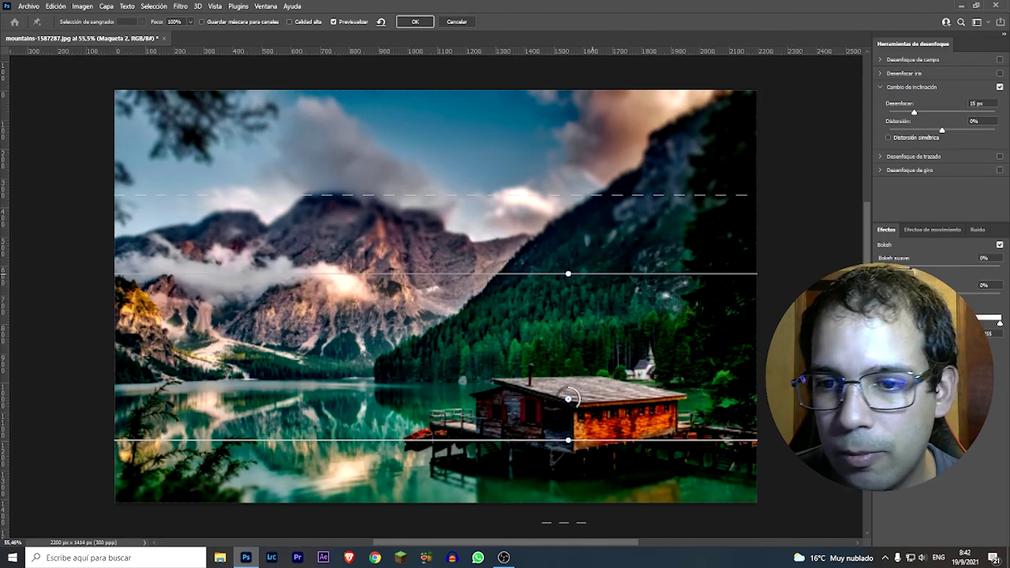
pyautogui.moveTo(588, 278)
pyautogui.mouseDown()
pyautogui.moveTo(589, 256)
pyautogui.moveTo(597, 364)
pyautogui.mouseUp()
pyautogui.moveTo(625, 440); pyautogui.dragTo(627, 435)
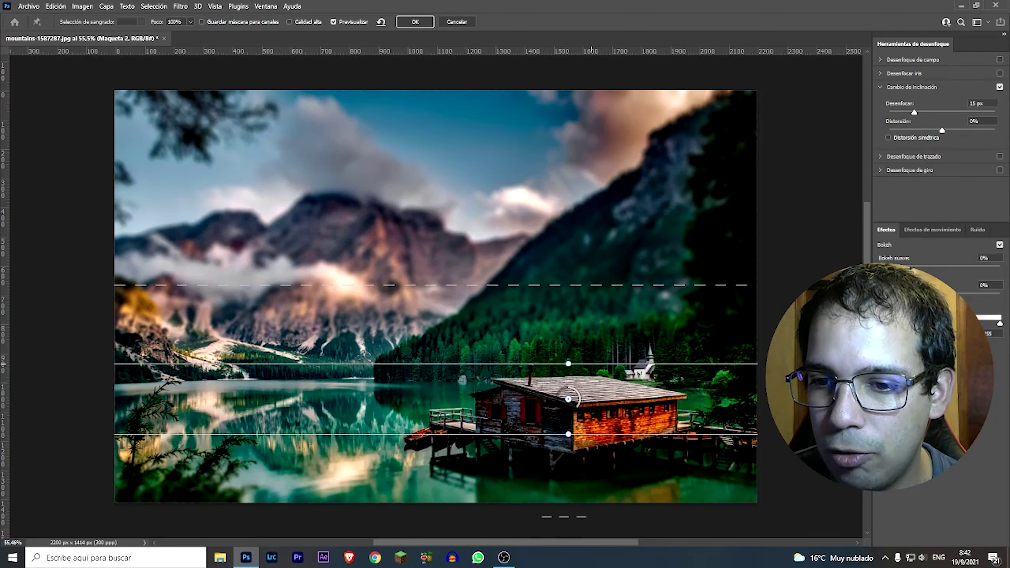
pyautogui.moveTo(597, 364); pyautogui.dragTo(596, 367)
pyautogui.moveTo(626, 435); pyautogui.dragTo(627, 423)
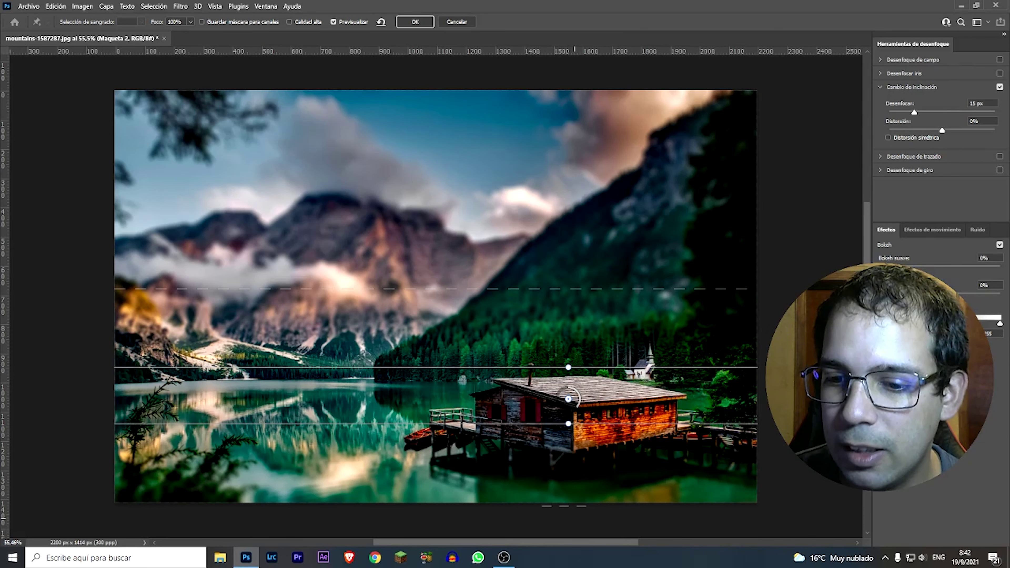
pyautogui.moveTo(565, 506); pyautogui.dragTo(571, 486)
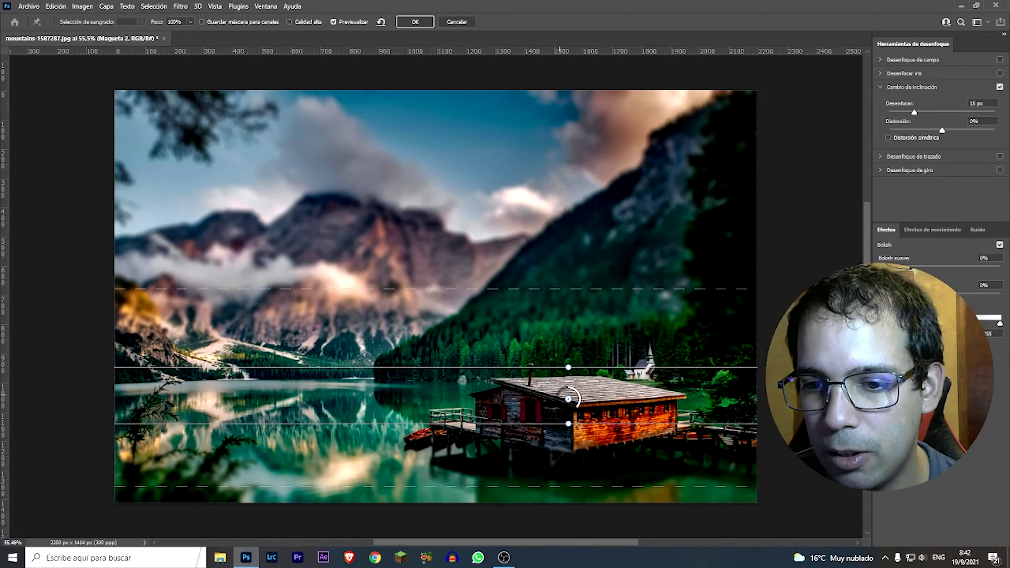
pyautogui.moveTo(568, 399); pyautogui.dragTo(564, 405)
pyautogui.moveTo(565, 430); pyautogui.dragTo(565, 456)
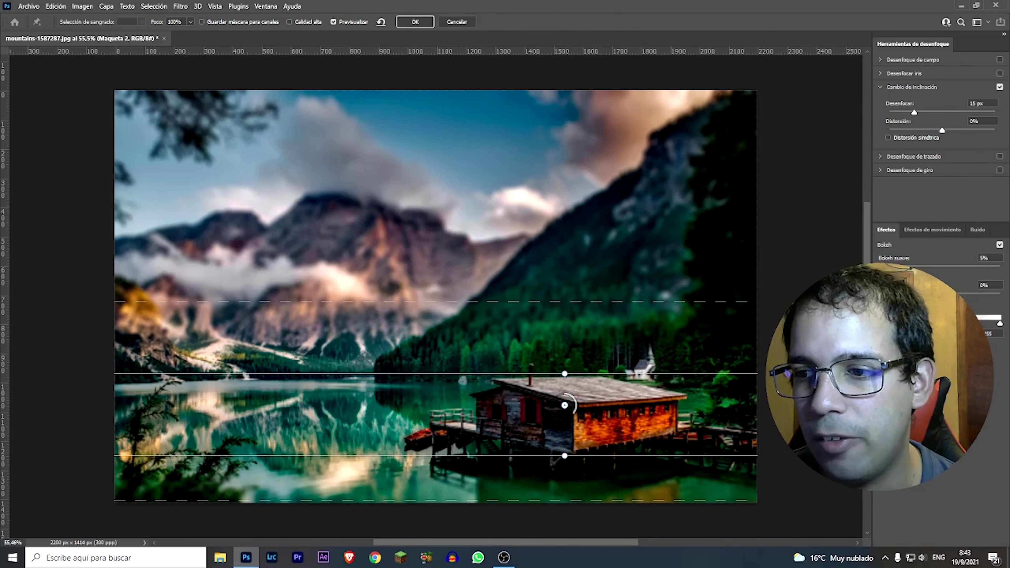
# - Set Bokeh suave to 58%, widen the light range, and commit the tilt-shift blur
pyautogui.press('Return')
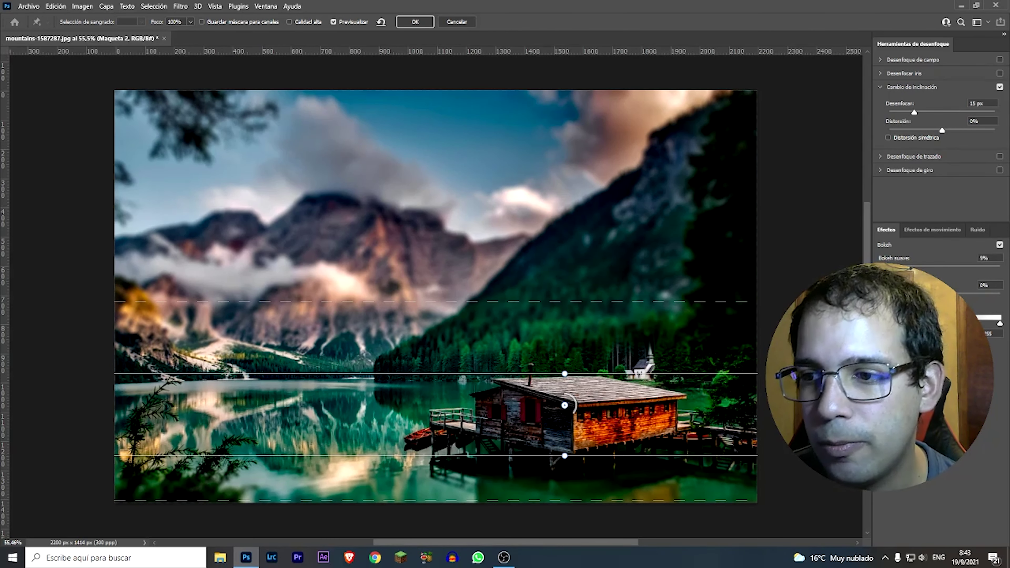
pyautogui.moveTo(890, 267); pyautogui.dragTo(924, 267)
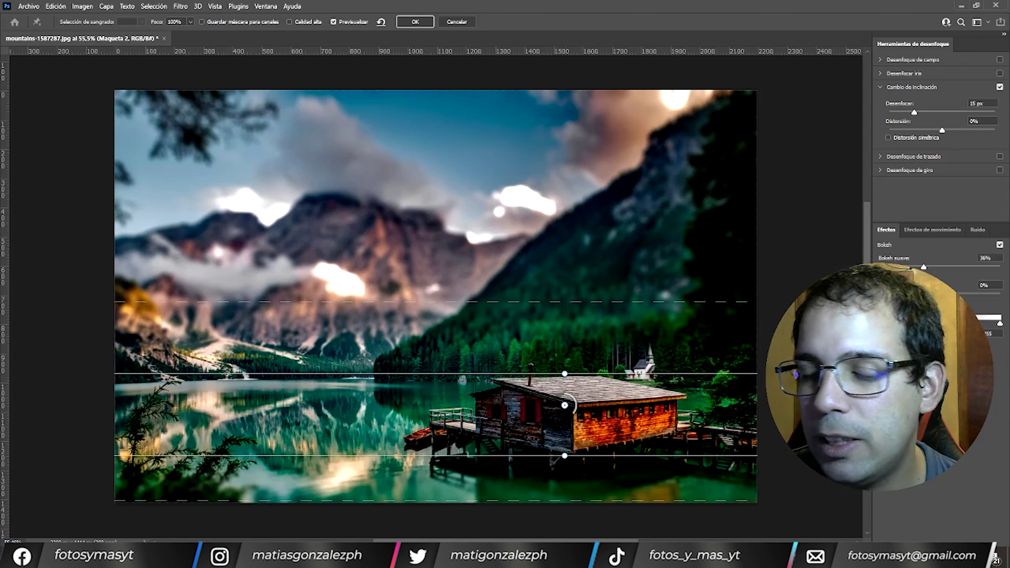
pyautogui.moveTo(924, 267); pyautogui.dragTo(944, 267)
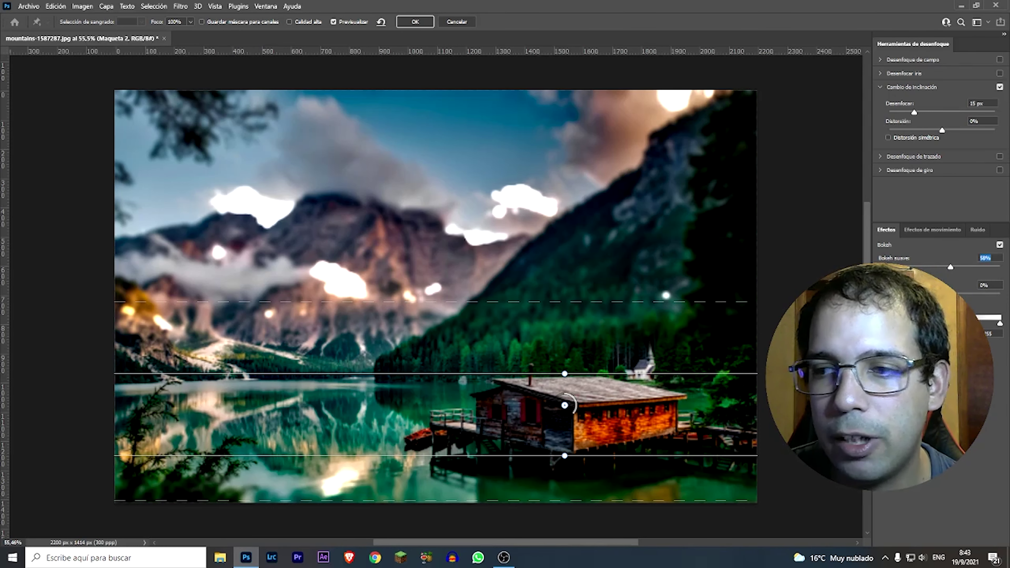
pyautogui.moveTo(951, 267); pyautogui.dragTo(950, 268)
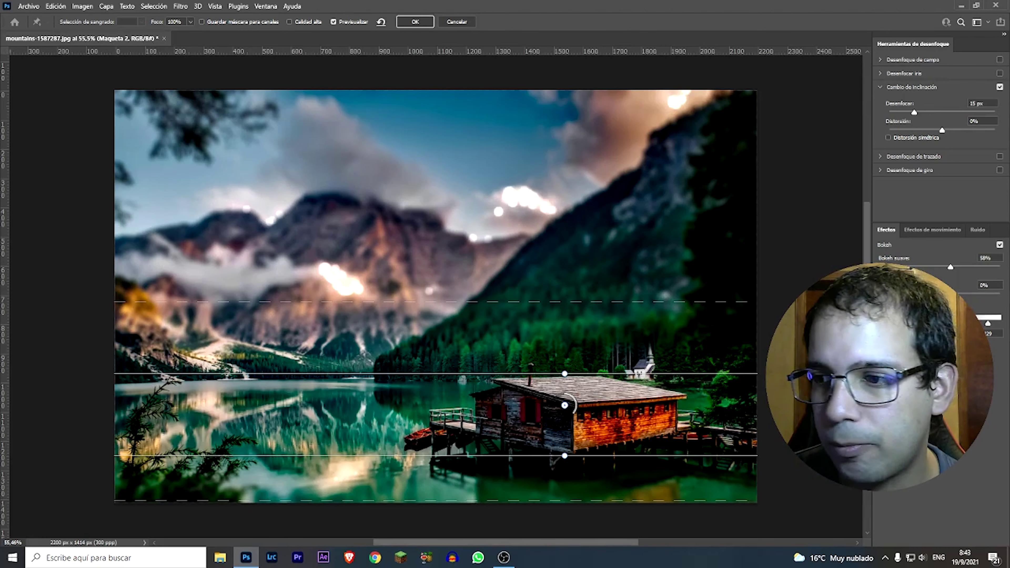
pyautogui.moveTo(988, 323); pyautogui.dragTo(994, 324)
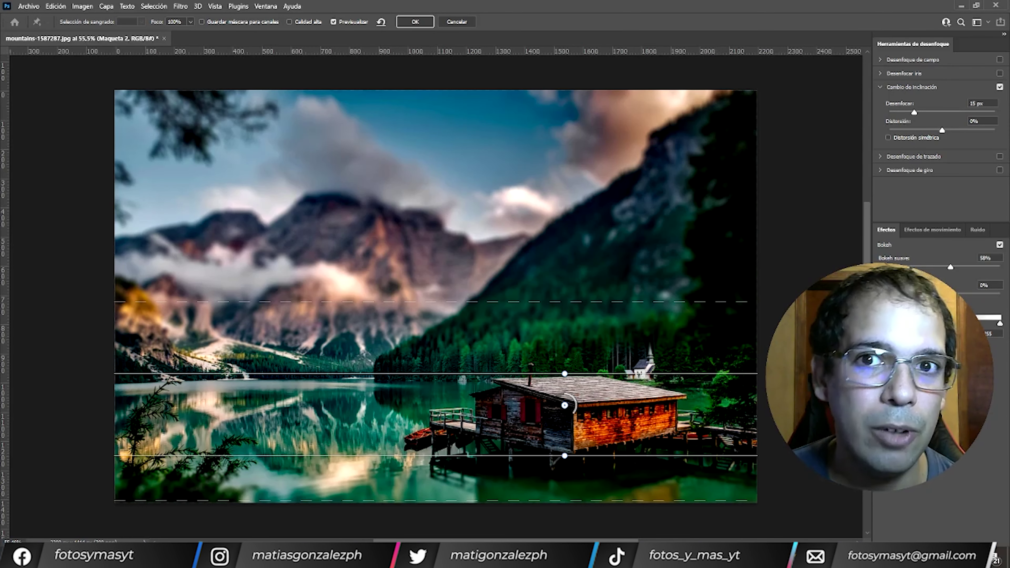
pyautogui.press('Return')
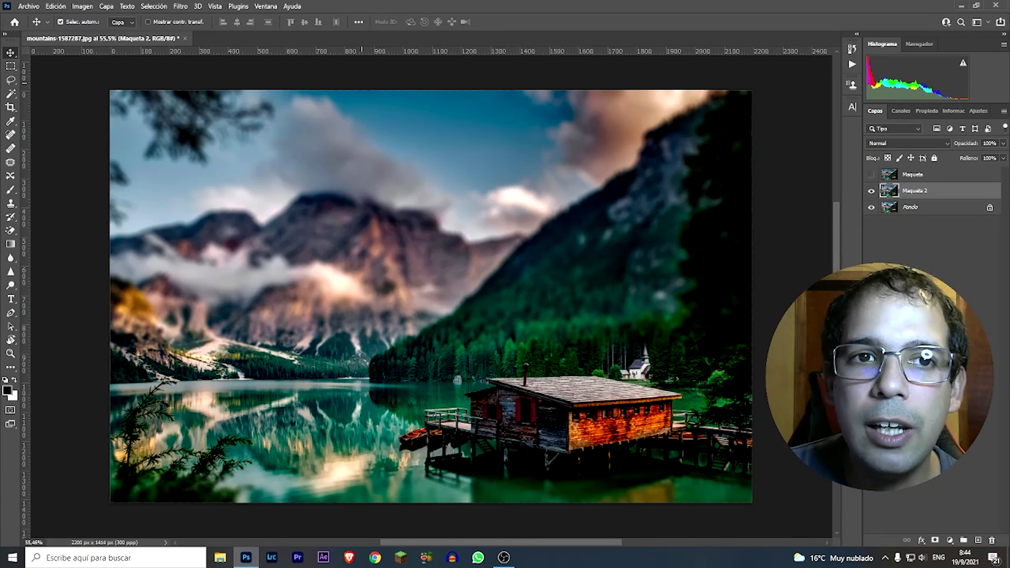
pyautogui.click(180, 6)
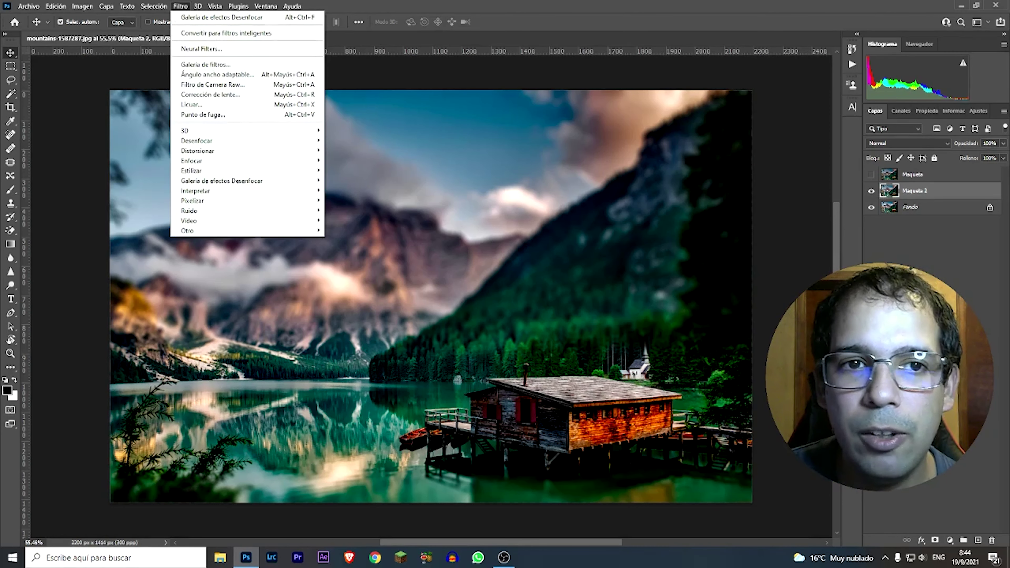
pyautogui.click(215, 84)
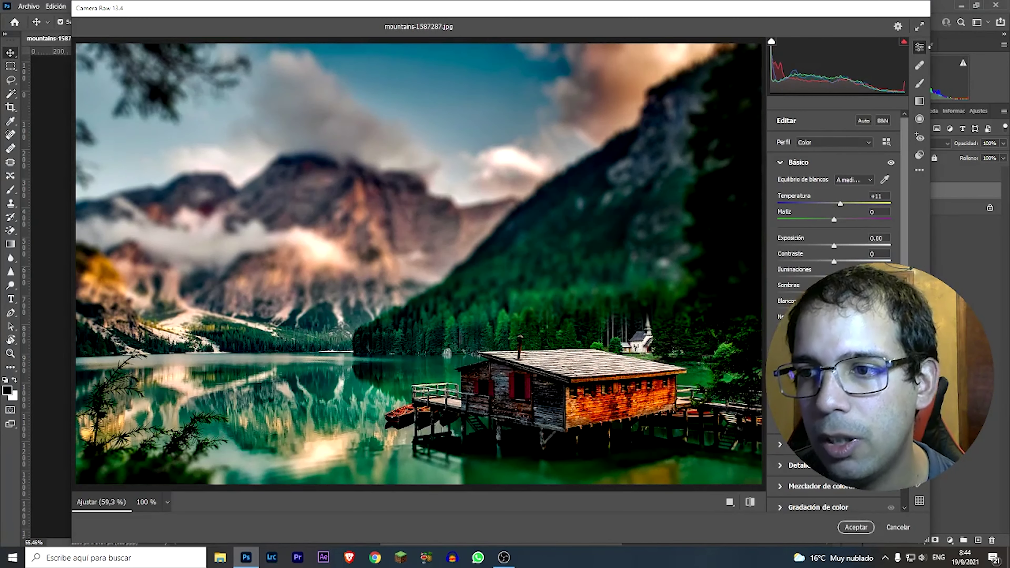
# - In Camera Raw, set Temperatura to +22 and Iluminaciones to -7, then accept
pyautogui.moveTo(838, 204); pyautogui.dragTo(842, 203)
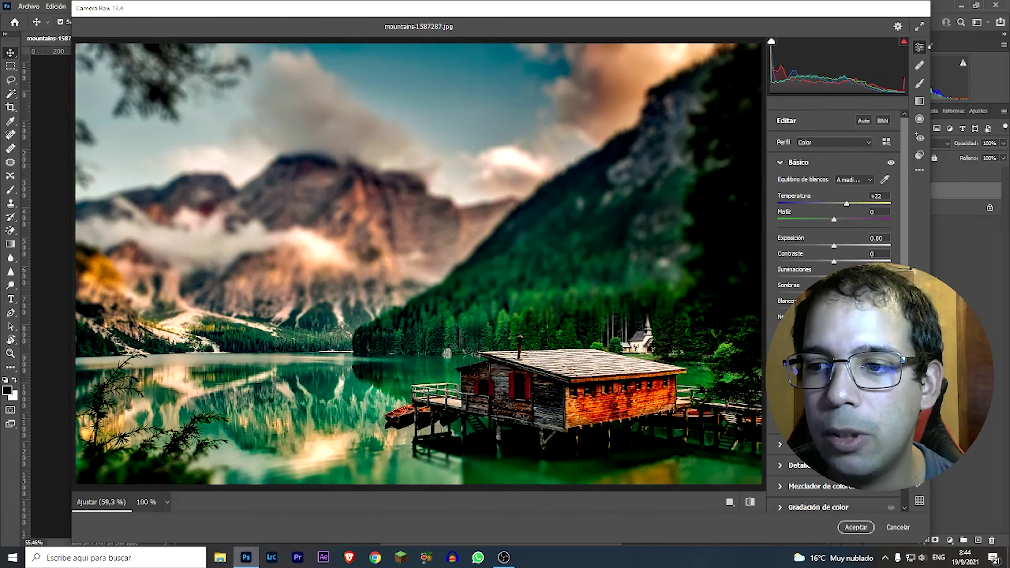
pyautogui.scroll(-3, 834, 199)
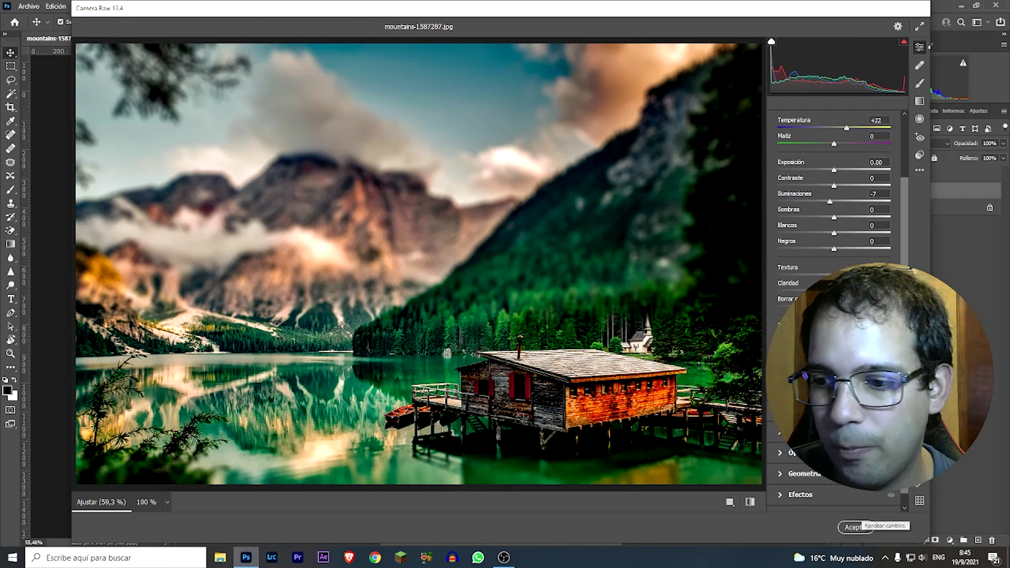
pyautogui.click(855, 527)
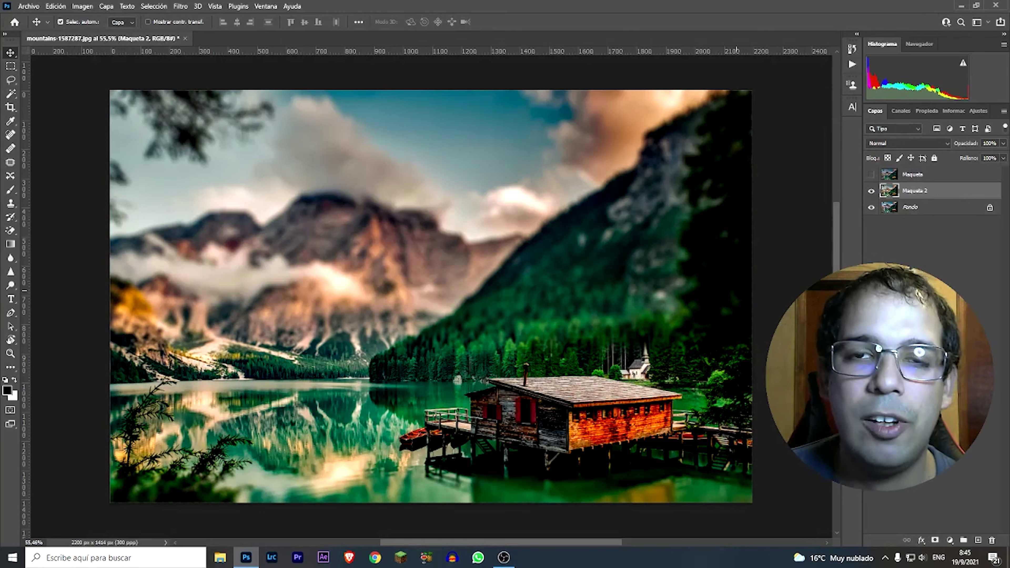
pyautogui.click(871, 191)
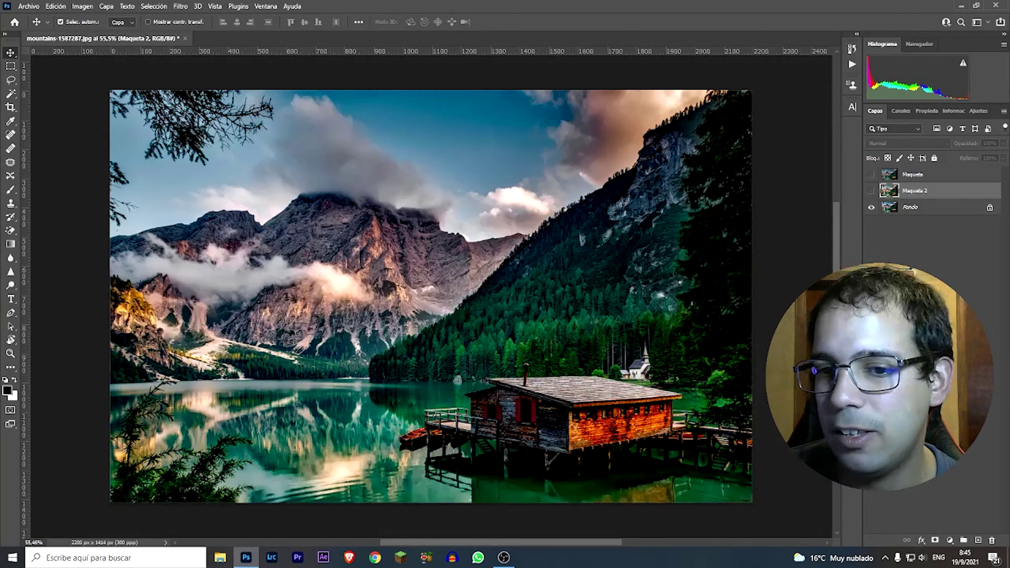